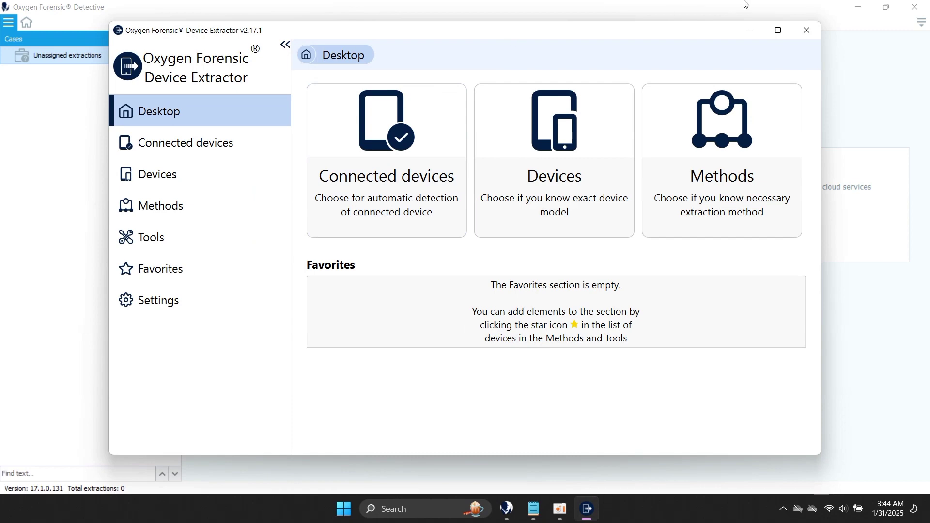
Minimize Detective and view the connected device: an Apple iDevice, chipset N71AP, running OS 10.
left_click(858, 6)
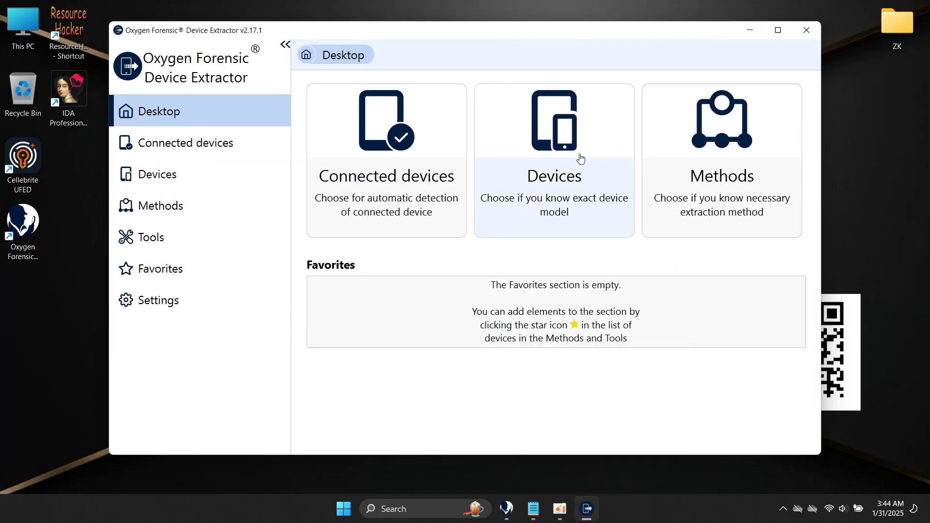
left_click(406, 156)
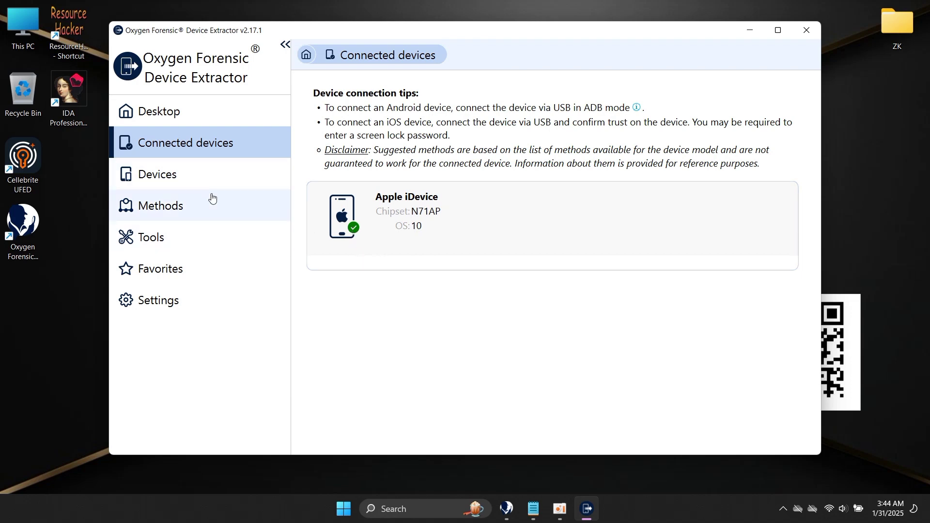
Search the checkm8-supported devices for a1778 and open the iPhone 7's iOS full logical checkm8 method.
left_click(207, 205)
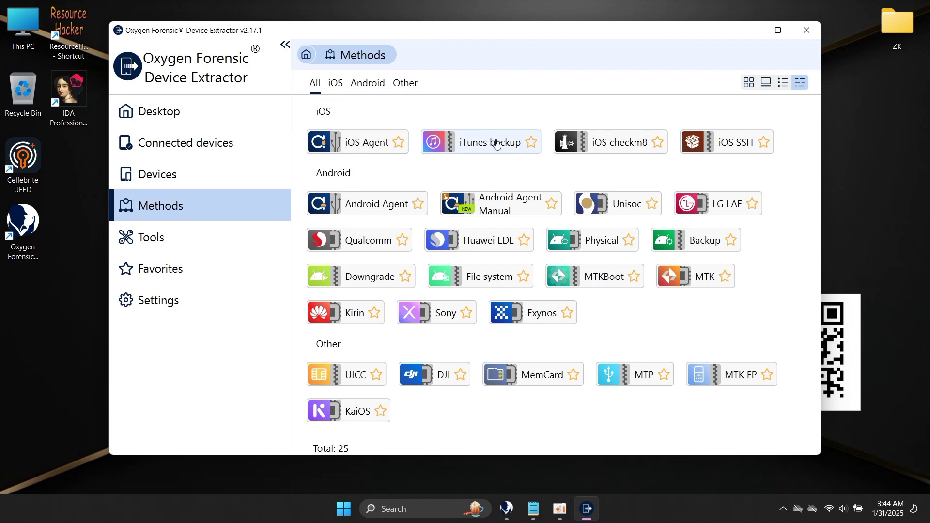
left_click(620, 146)
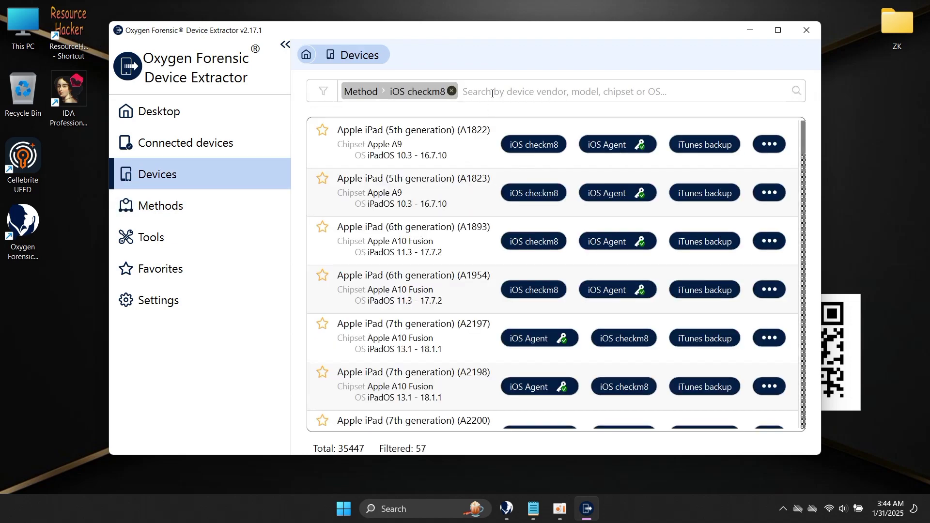
left_click(492, 94)
type("a")
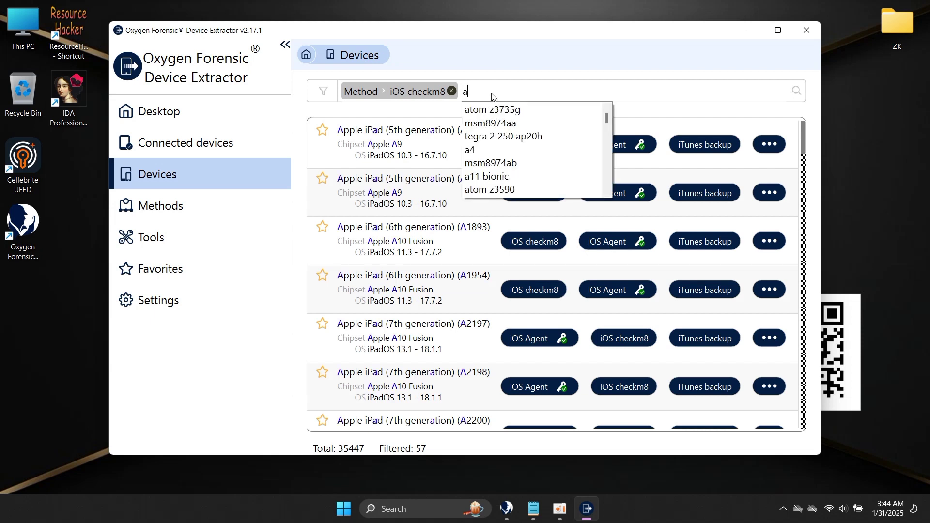
type("1778")
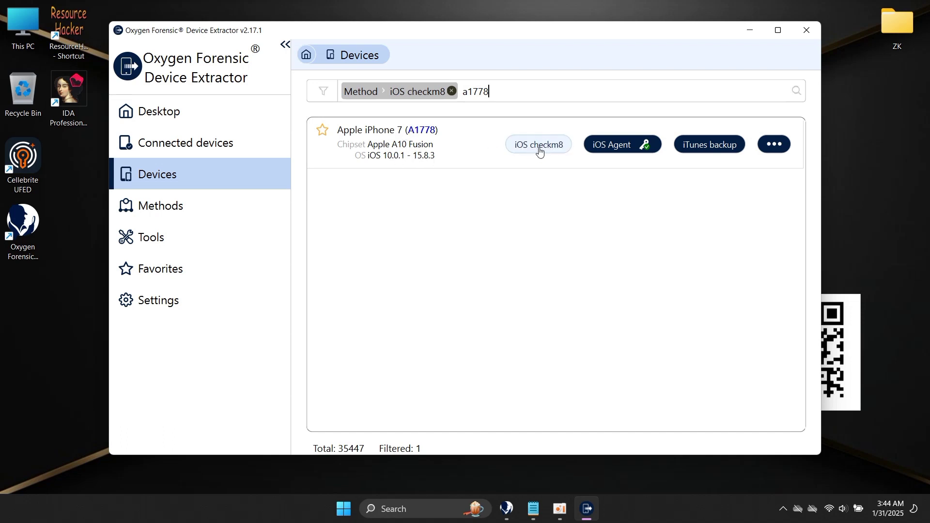
mouse_move(538, 151)
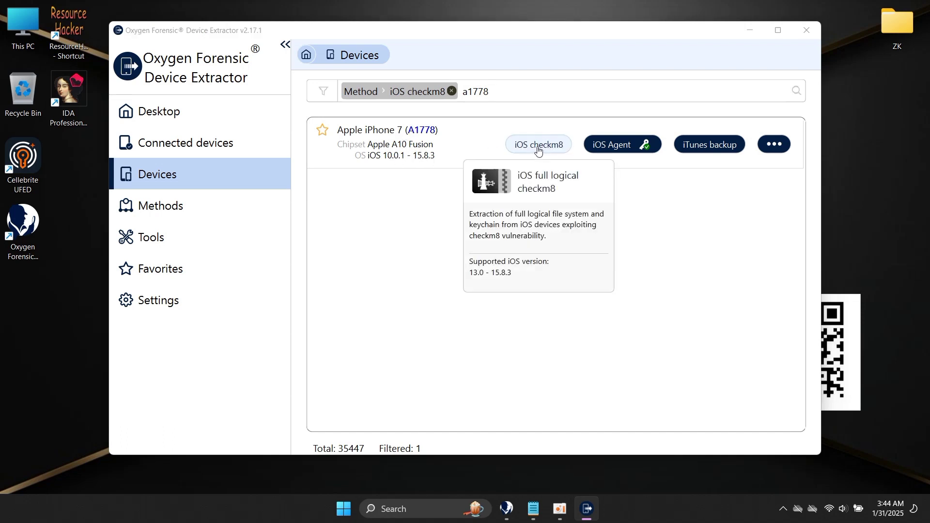
left_click(538, 151)
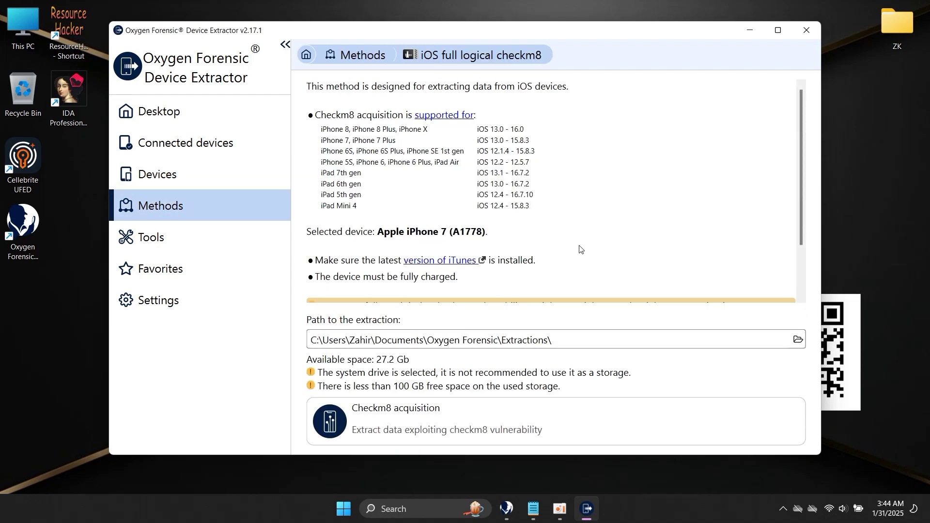
Choose Checkm8 acquisition and start extracting the iPhone 7 detected in DFU mode with A10 chipset.
scroll(802, 261, "down", 2)
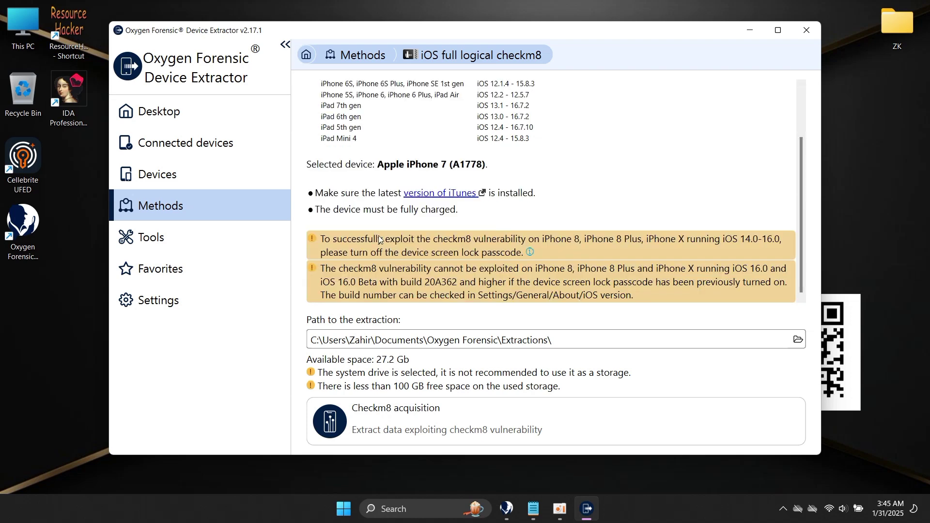
left_click(401, 425)
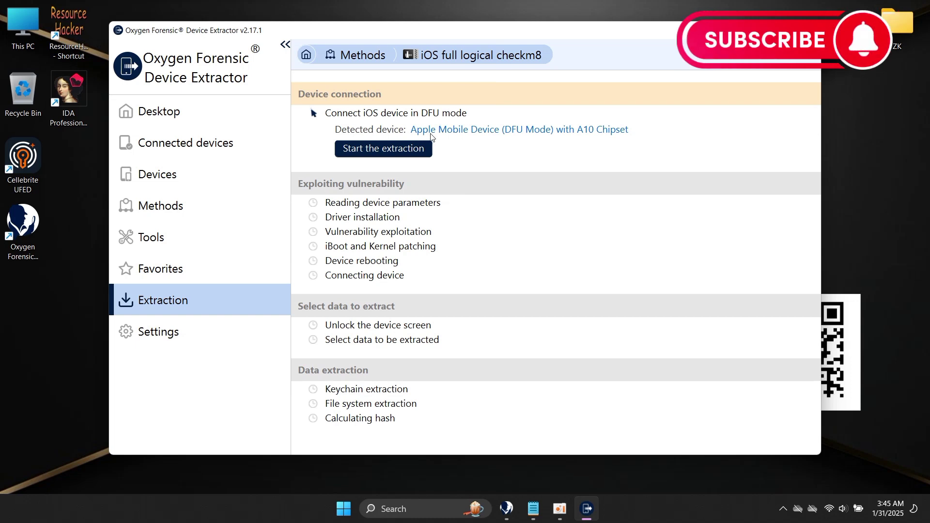
left_click(383, 151)
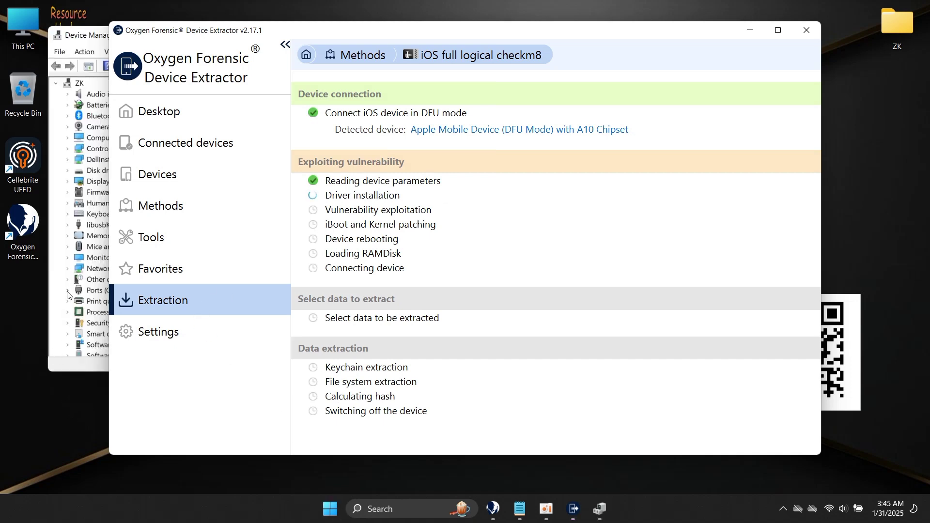
Place Device Manager beside the extractor and find Apple Mobile Device (DFU Mode) under libusbK USB Devices.
left_click(68, 290)
left_click(68, 290)
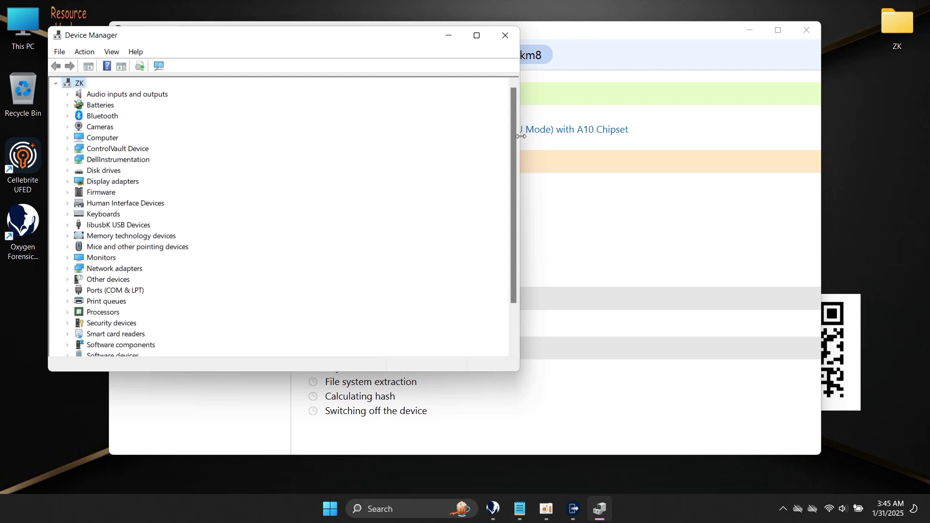
left_click_drag(520, 135, 389, 123)
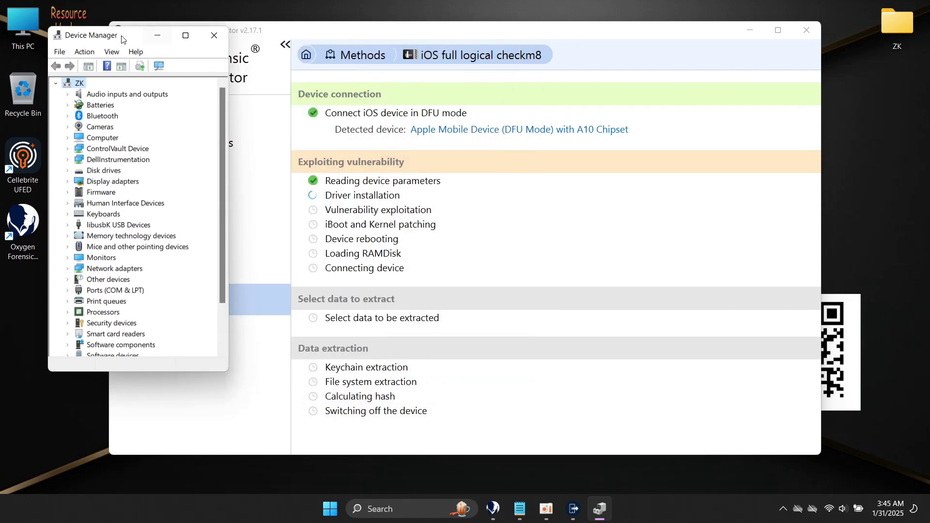
left_click_drag(104, 40, 810, 86)
double_click(810, 76)
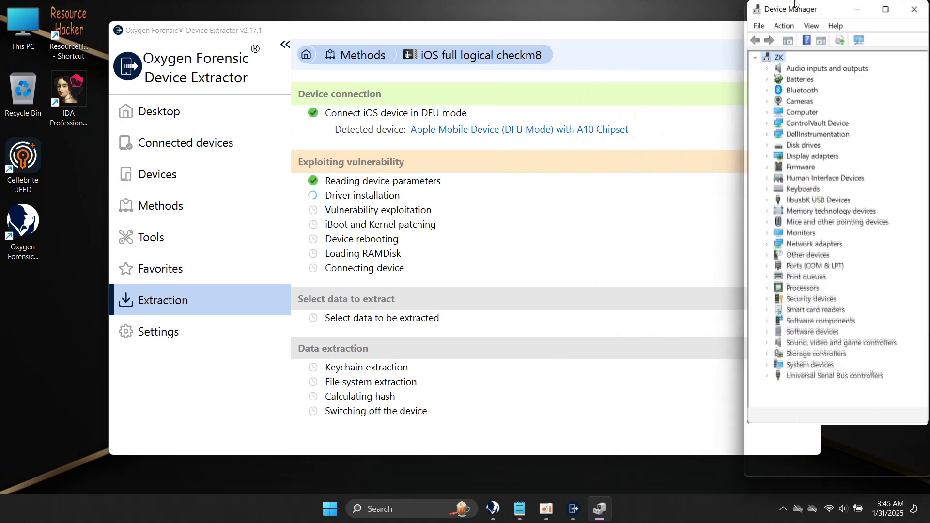
left_click(768, 375)
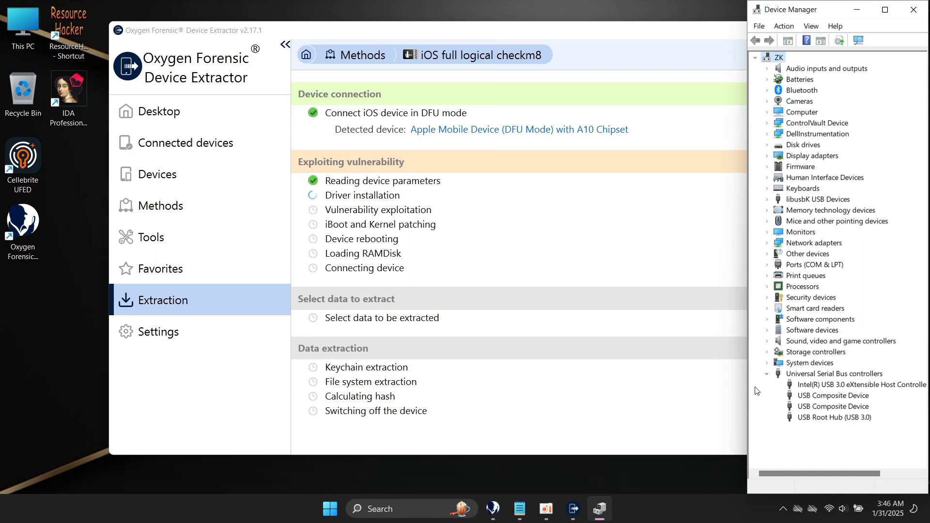
left_click(767, 200)
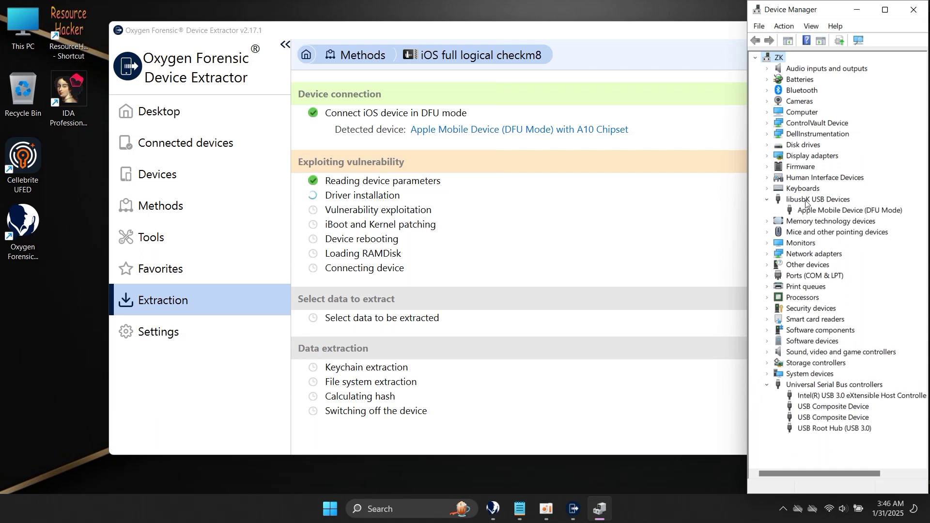
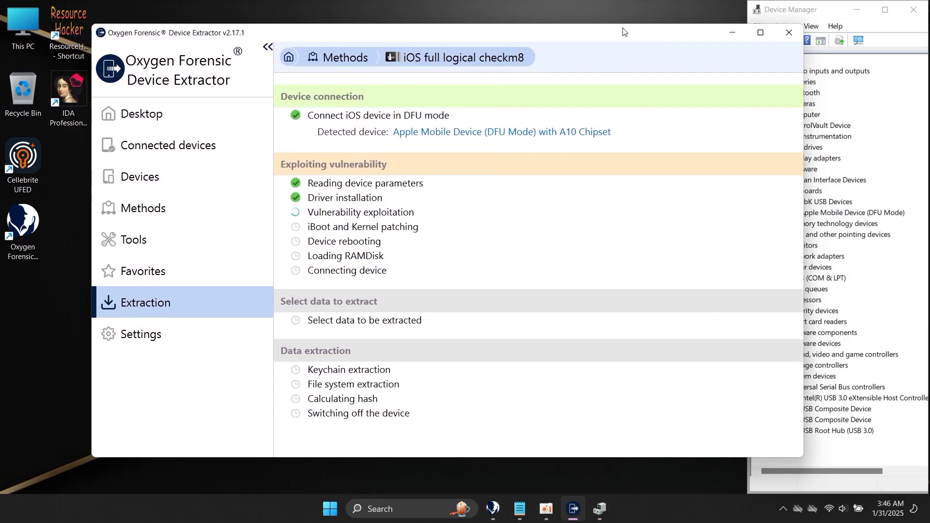
Bring Device Manager in front of the extractor while the checkm8 exploit and RAMDisk steps run.
left_click(836, 11)
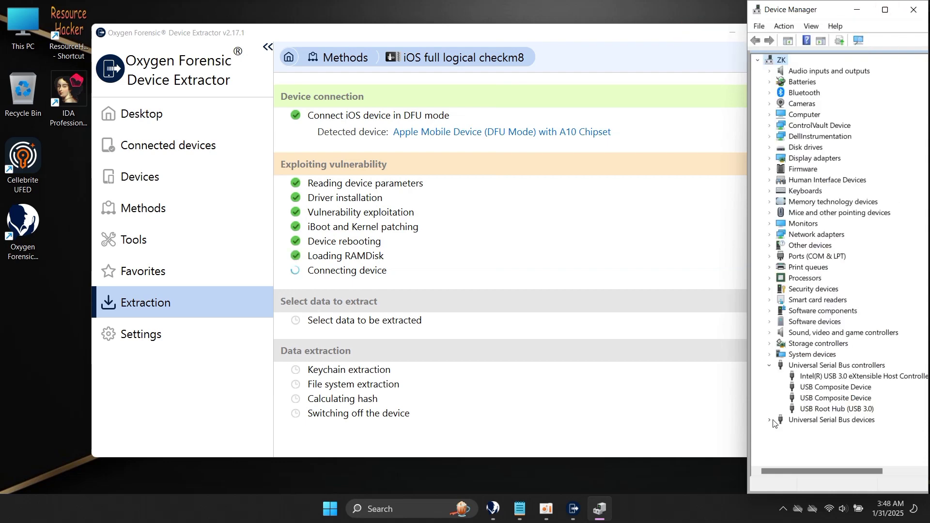
Expand Universal Serial Bus devices to reveal the two Apple Mobile Device USB entries.
left_click(771, 421)
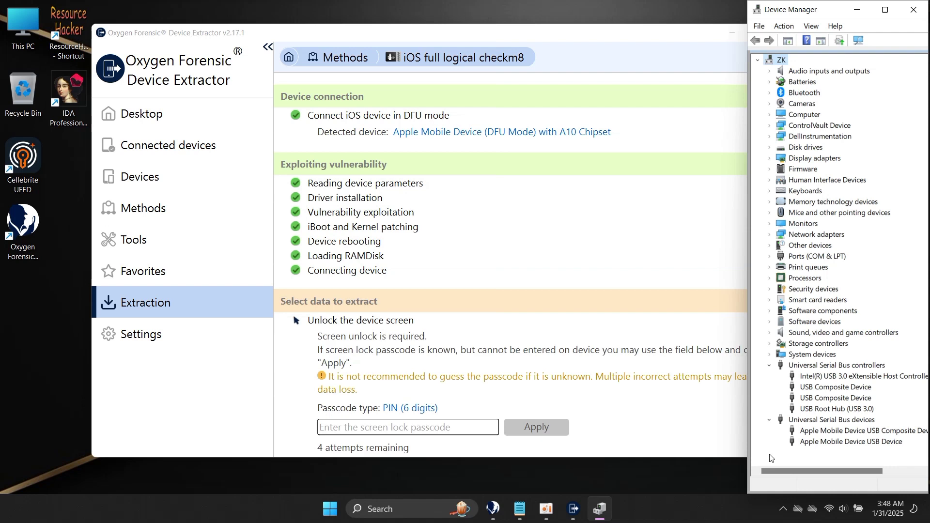
Return to the extractor and scroll down to the Unlock the device passcode section and its skip option.
left_click(684, 419)
left_click_drag(798, 324, 791, 400)
scroll(791, 400, "down", 2)
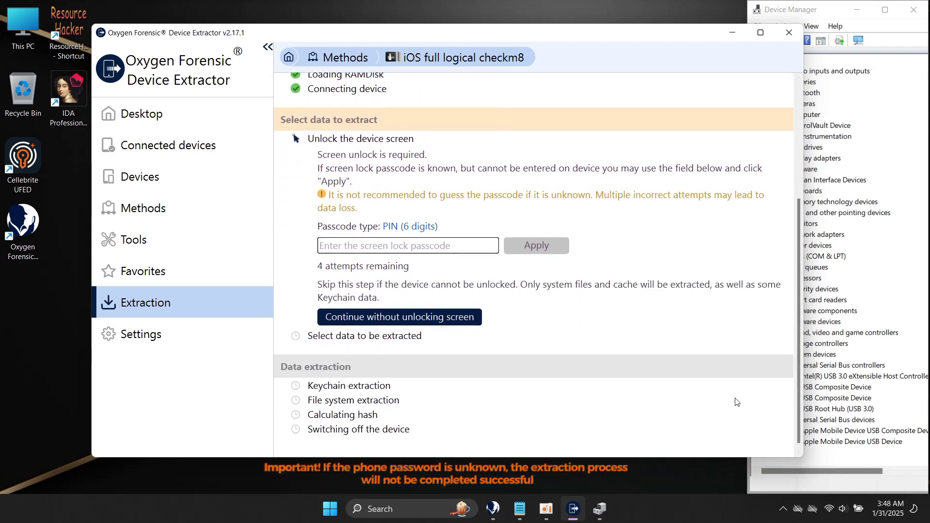
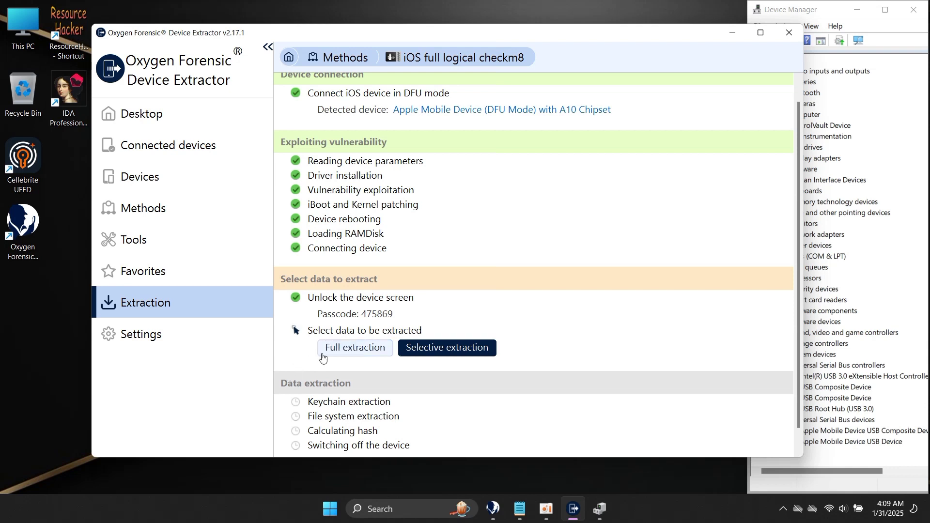
Choose Selective extraction to load the iPhone's 78 applications for selection.
left_click(428, 357)
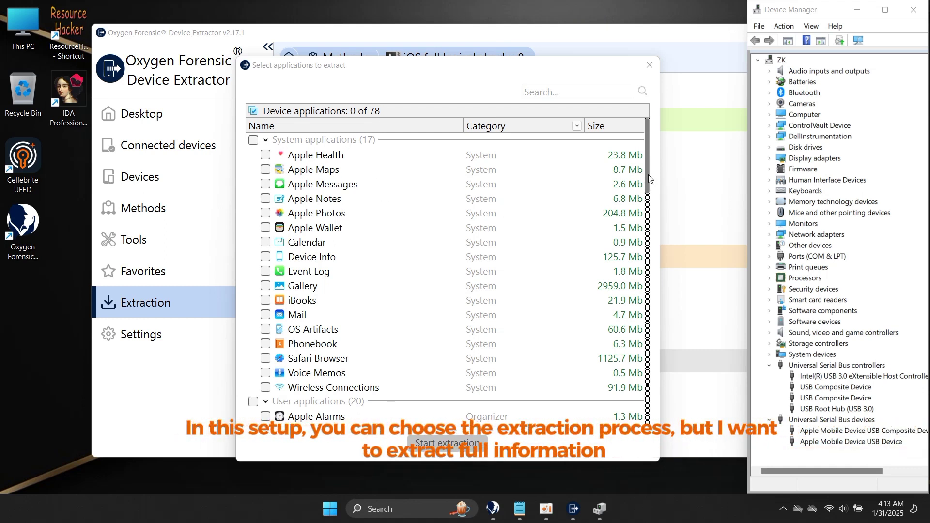
Close the app list without choosing any, start a full iPhone extraction, and refresh the desktop.
left_click_drag(650, 180, 624, 143)
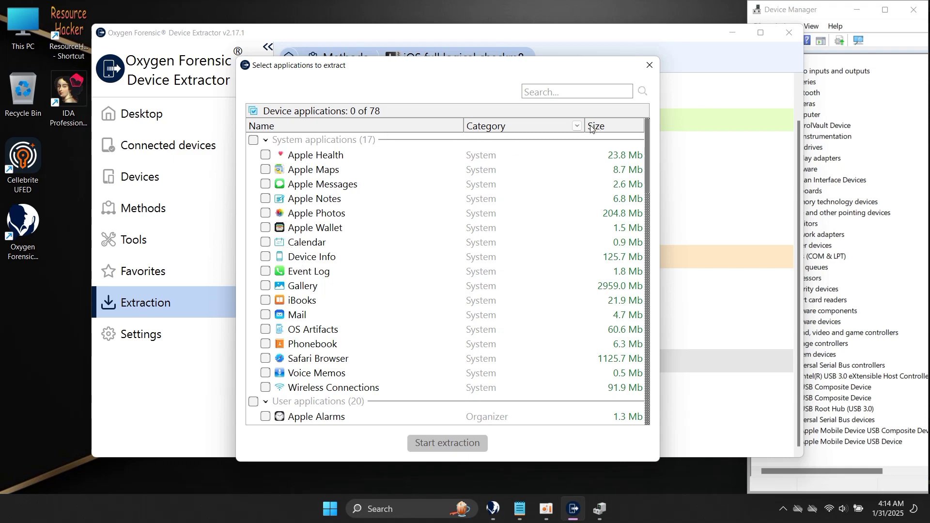
left_click(651, 68)
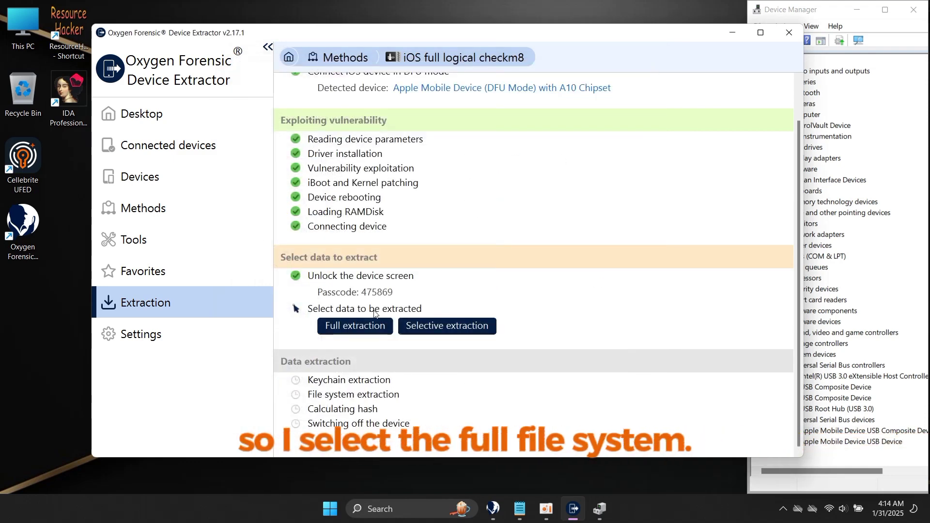
left_click(356, 331)
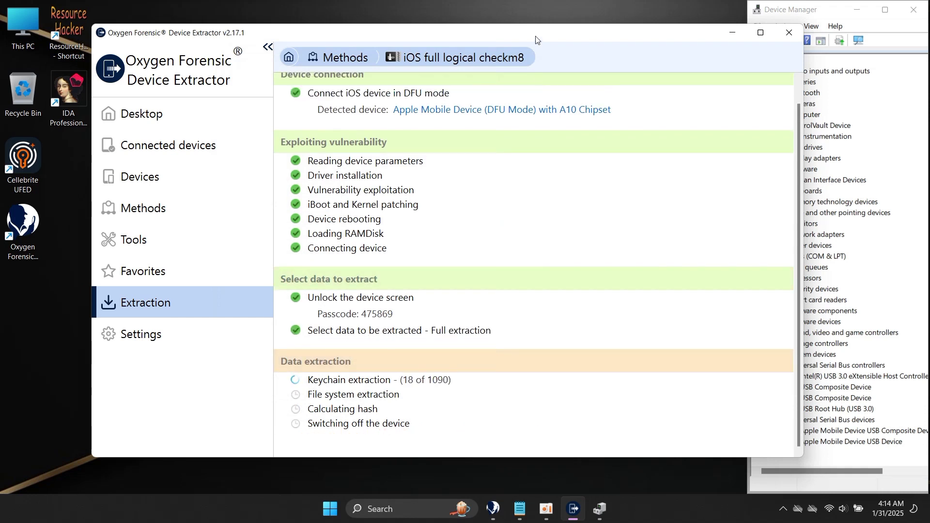
right_click(553, 2)
left_click(595, 53)
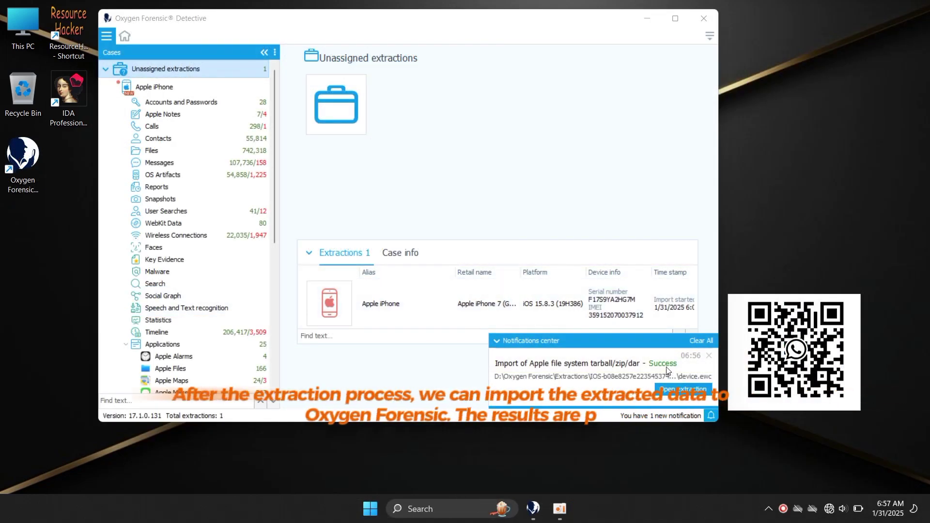
Dismiss the Apple file system import success notice and scroll the Cases tree to the 25 applications.
left_click(699, 345)
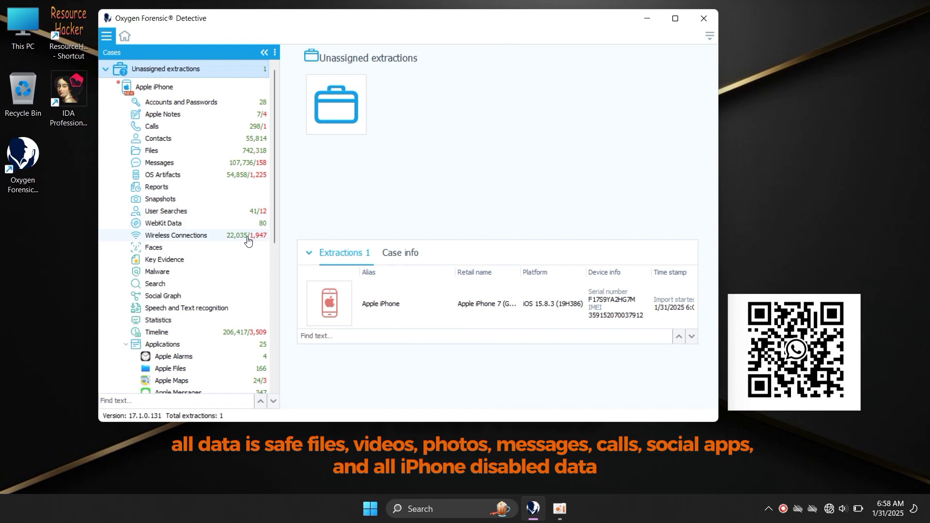
left_click_drag(276, 224, 274, 372)
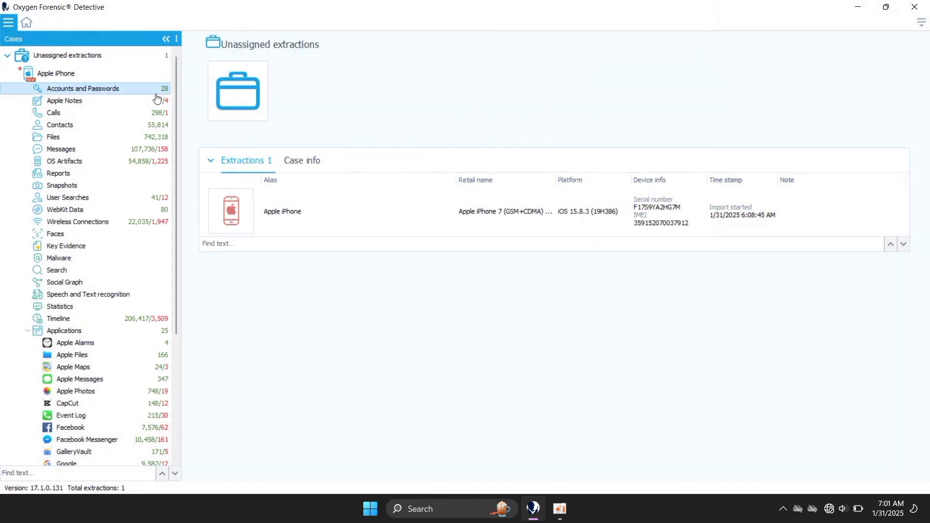
left_click(157, 90)
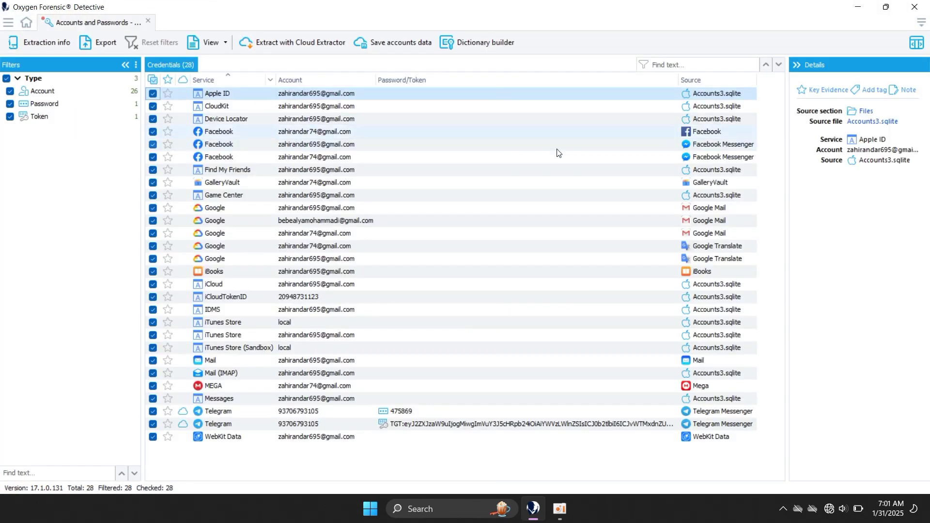
left_click(624, 184)
left_click(697, 185)
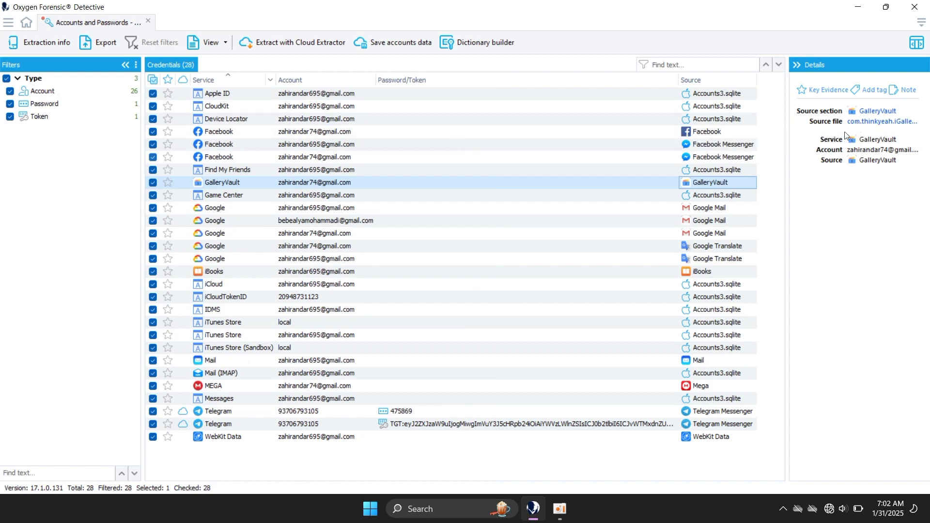
right_click(688, 183)
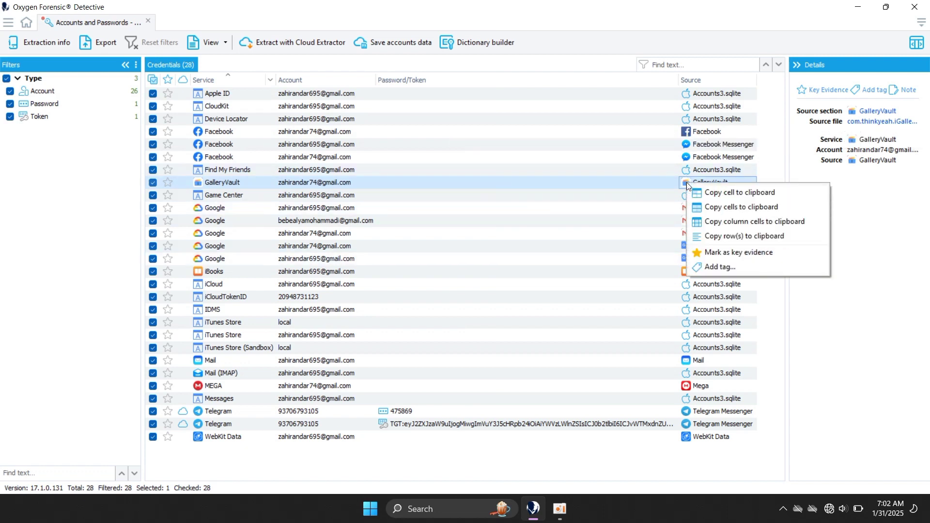
left_click(654, 182)
left_click(700, 233)
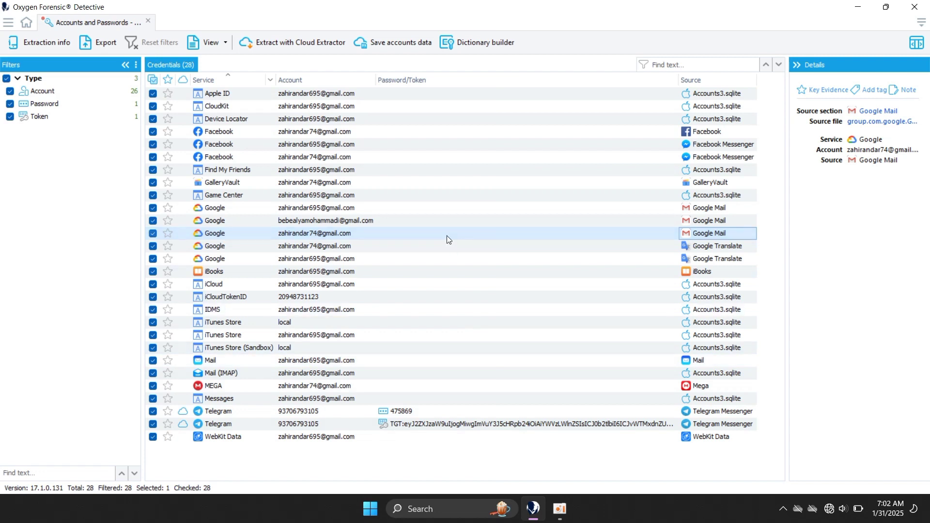
left_click(395, 144)
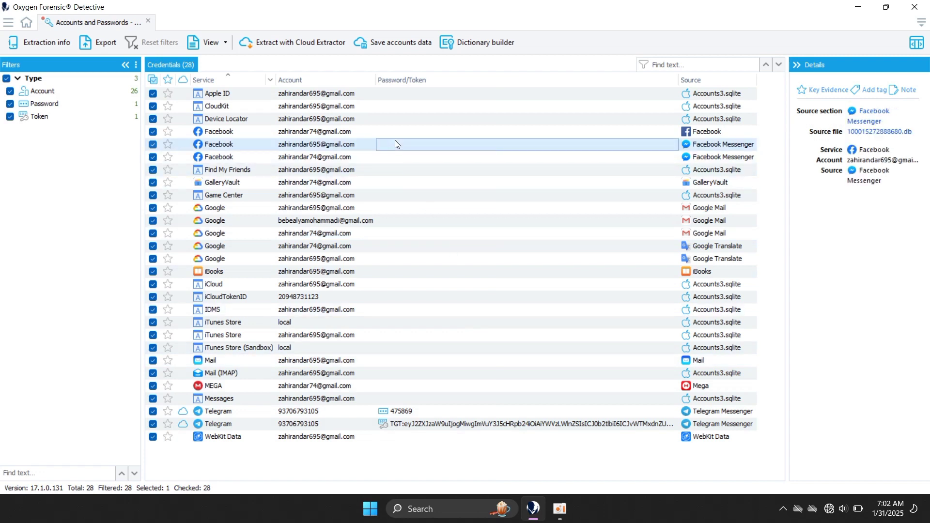
key("Left")
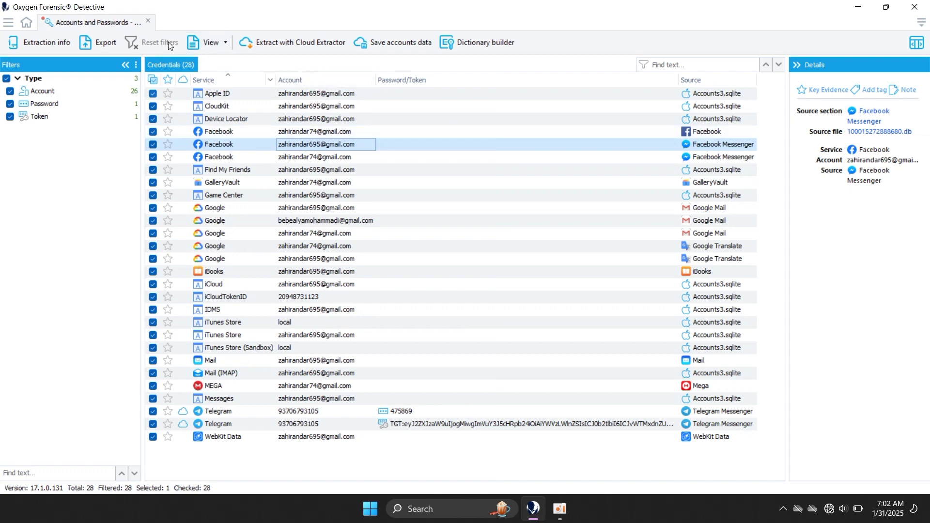
left_click(147, 21)
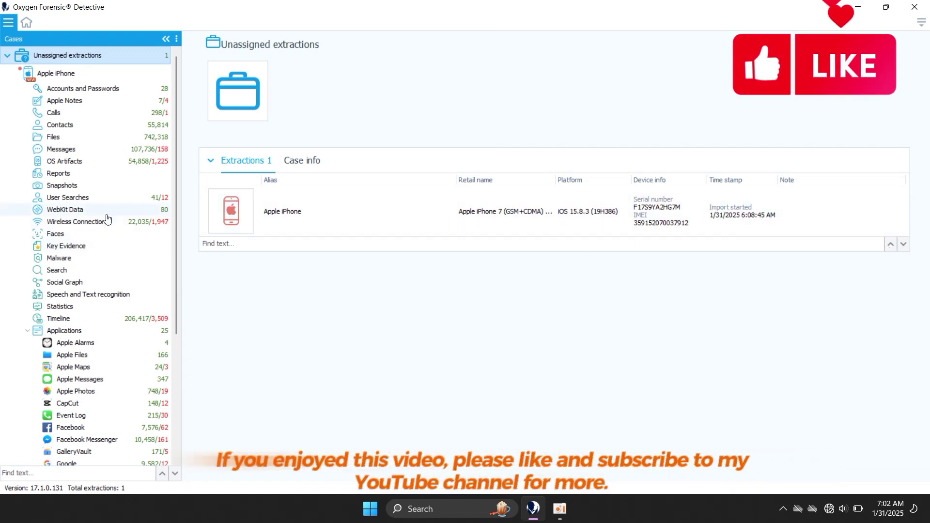
Open Files under Apple iPhone to list all 742,318 extracted files (43.7 GB).
left_click(116, 137)
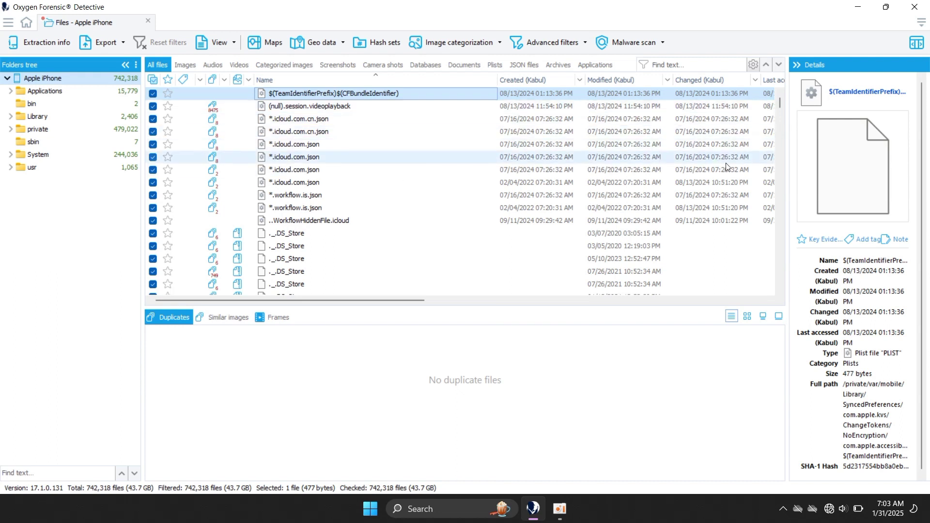
Switch the file list display to small thumbnails.
left_click(781, 112)
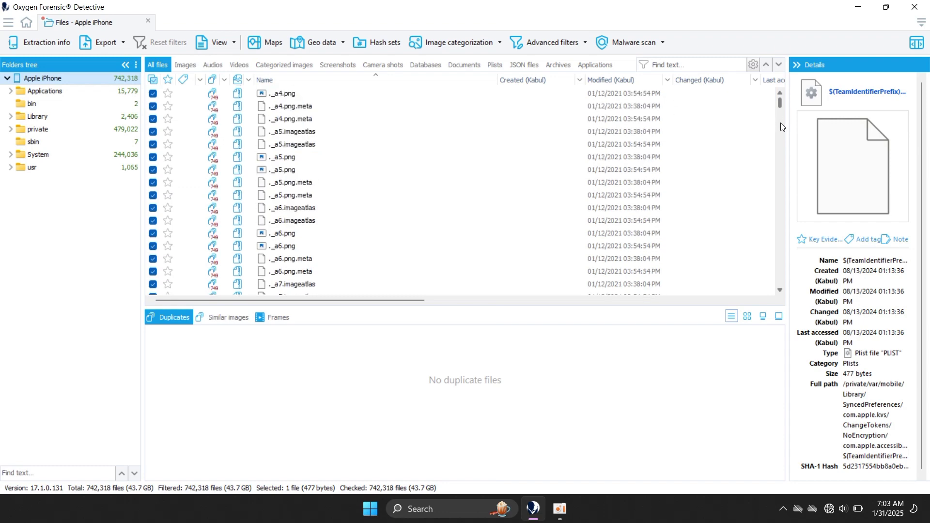
left_click(235, 43)
left_click(211, 80)
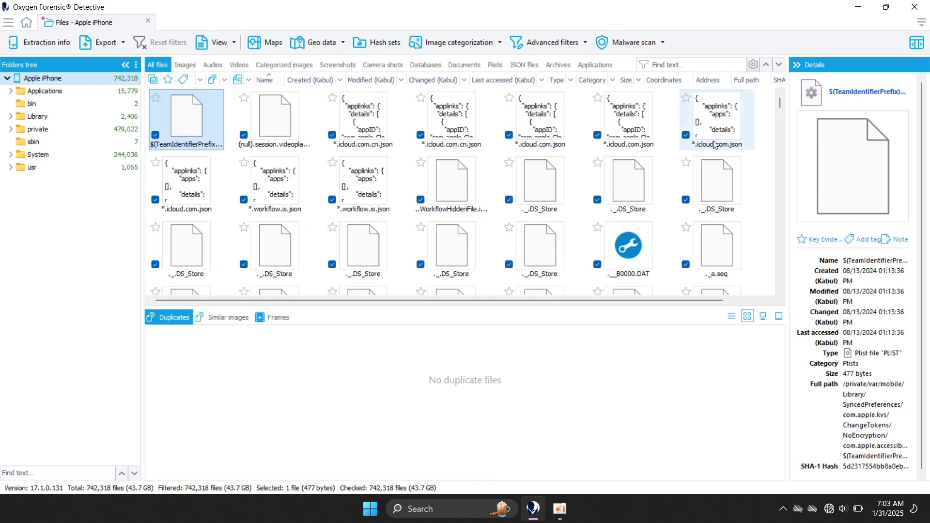
left_click_drag(780, 102, 779, 167)
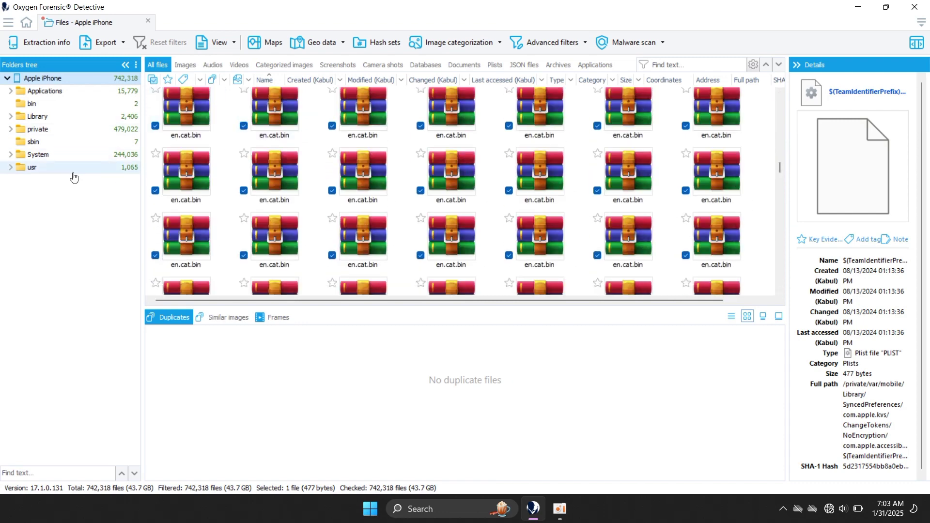
Expand usr, private, var, mobile and Containers in the Folders tree, and open Data's 172,597 files.
left_click(53, 168)
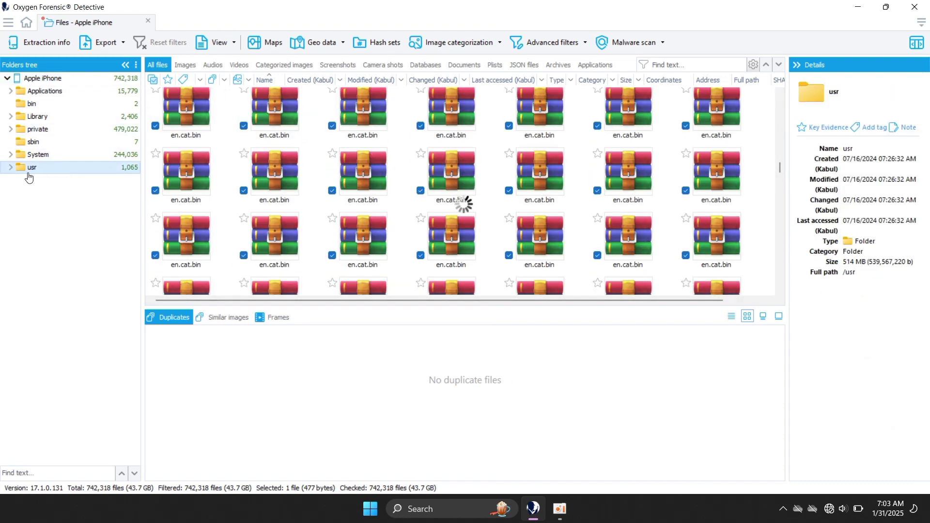
left_click(10, 167)
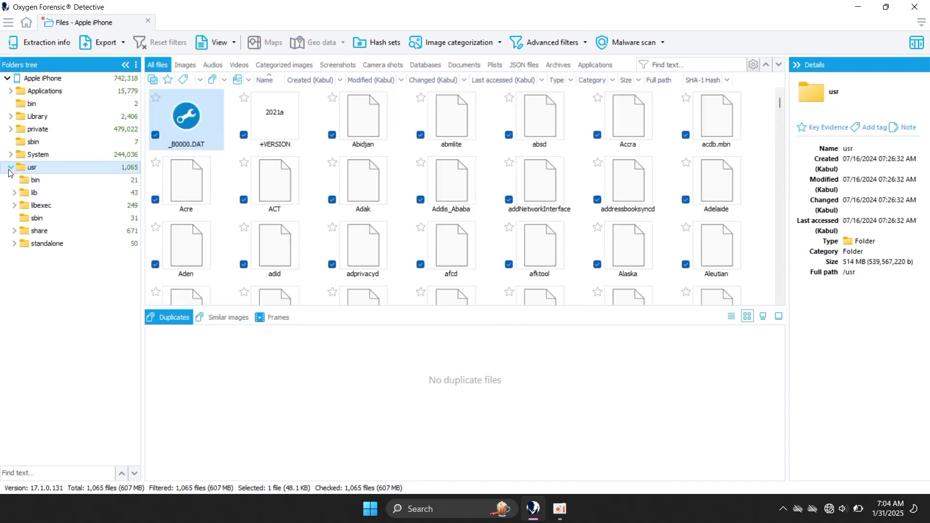
left_click(11, 129)
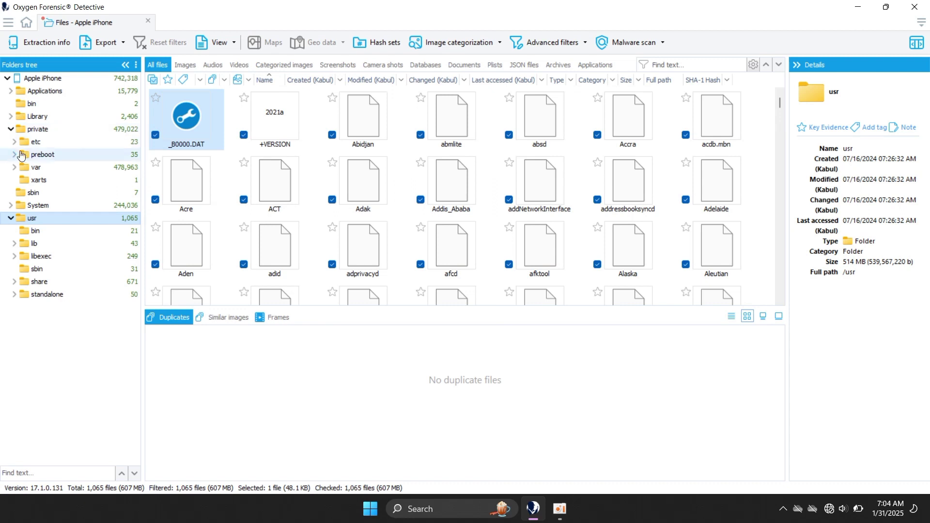
left_click(32, 171)
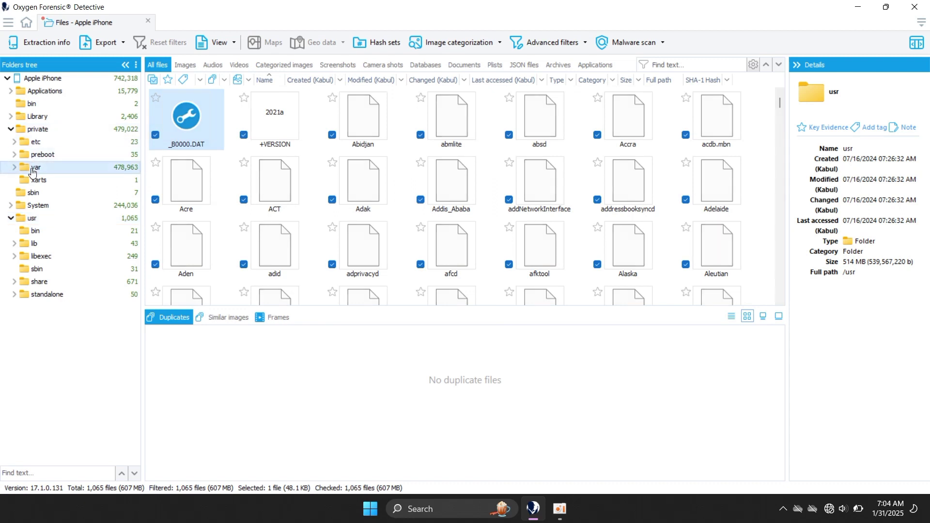
left_click(13, 167)
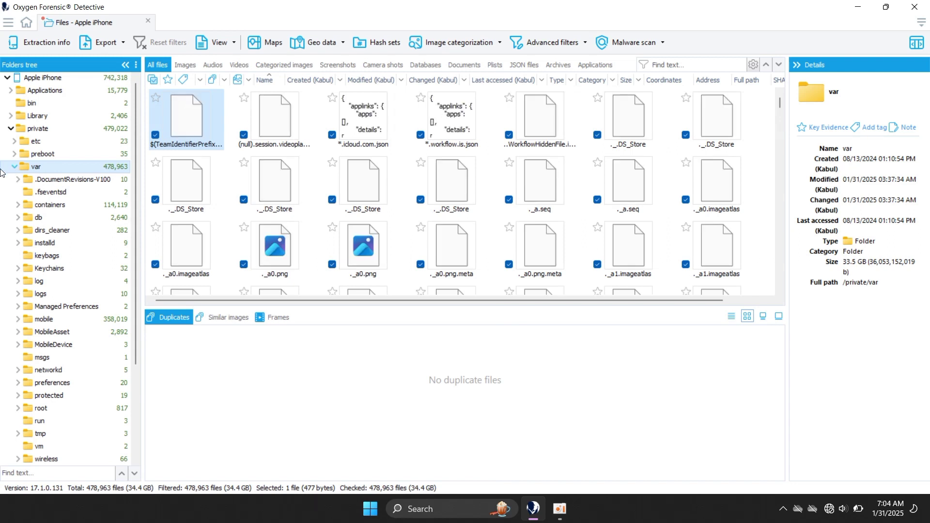
left_click(17, 320)
left_click(47, 344)
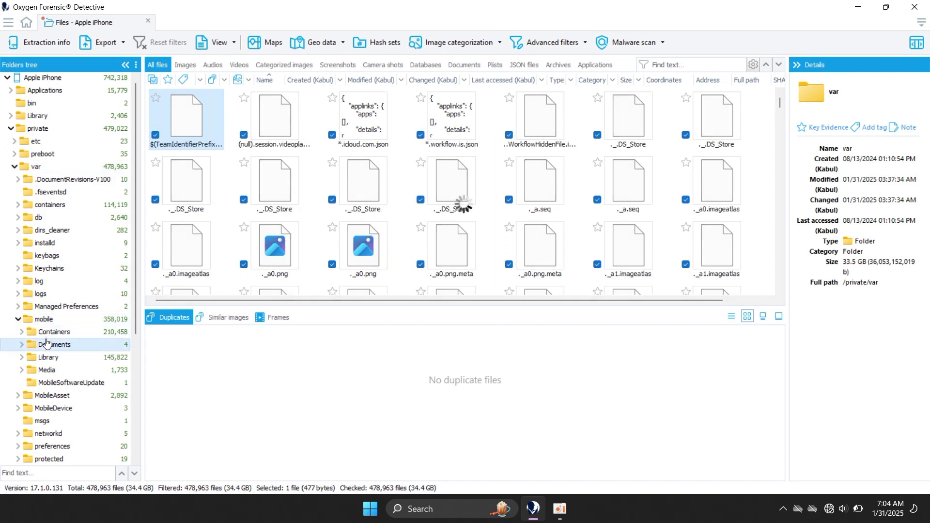
left_click(21, 332)
left_click(55, 348)
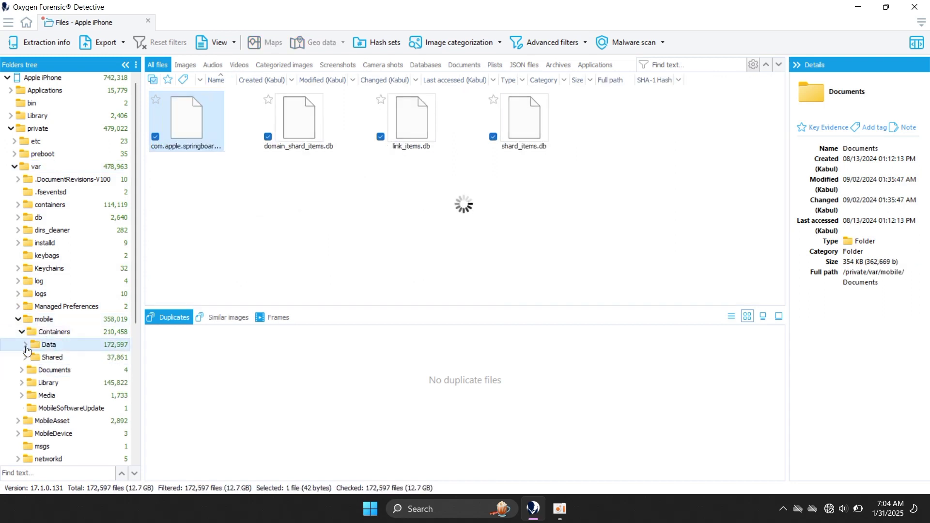
left_click(26, 345)
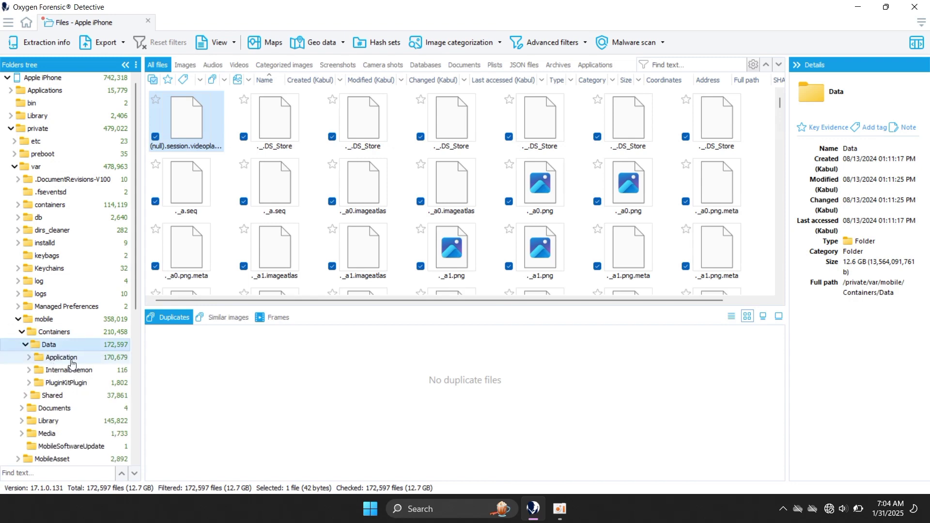
Scroll through the Data files and expand the Media folder to reveal its subfolders.
left_click_drag(779, 109, 778, 164)
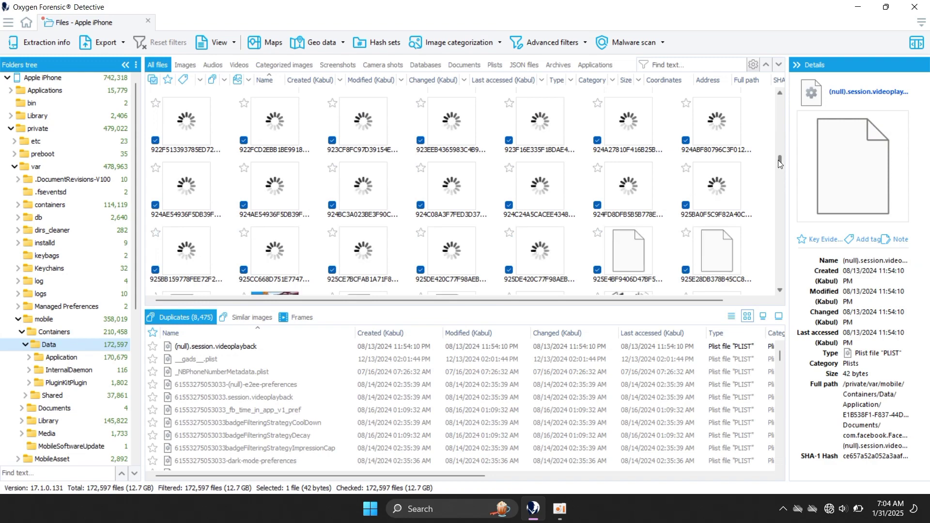
left_click_drag(780, 163, 778, 178)
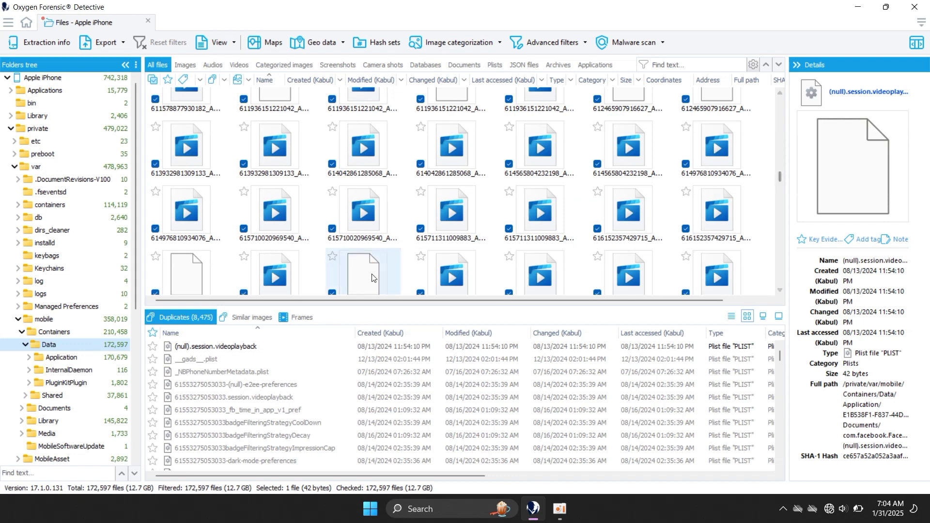
left_click(23, 433)
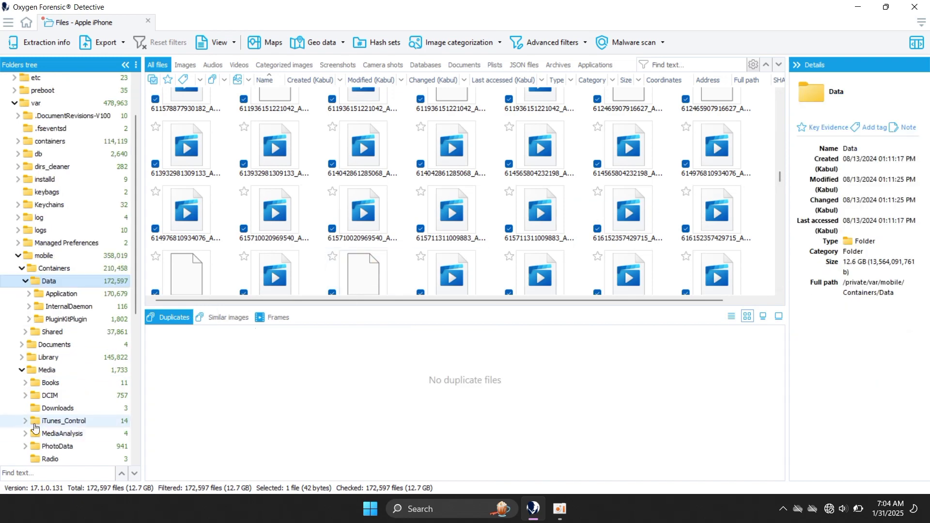
Show Media/DCIM's 757 photos and videos (2.88 GB) and scroll to the last ones.
left_click(72, 401)
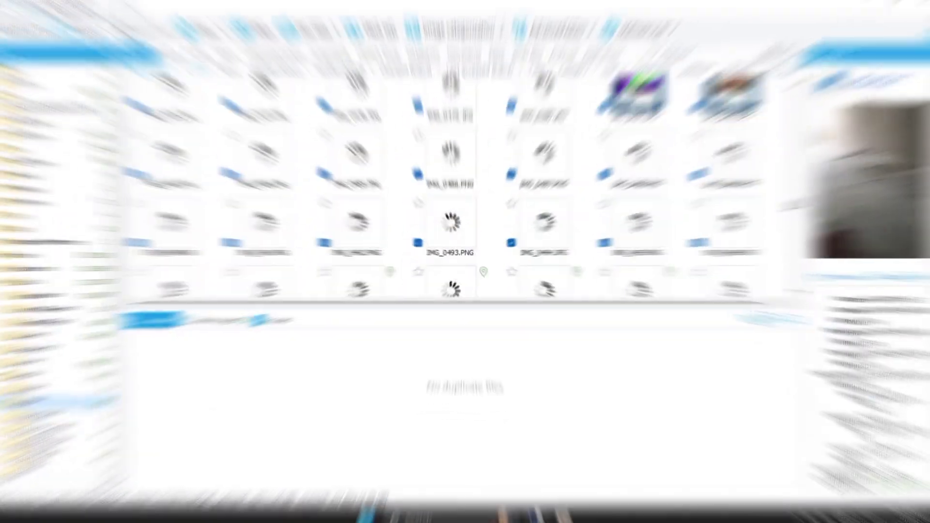
scroll(772, 216, "down", 5)
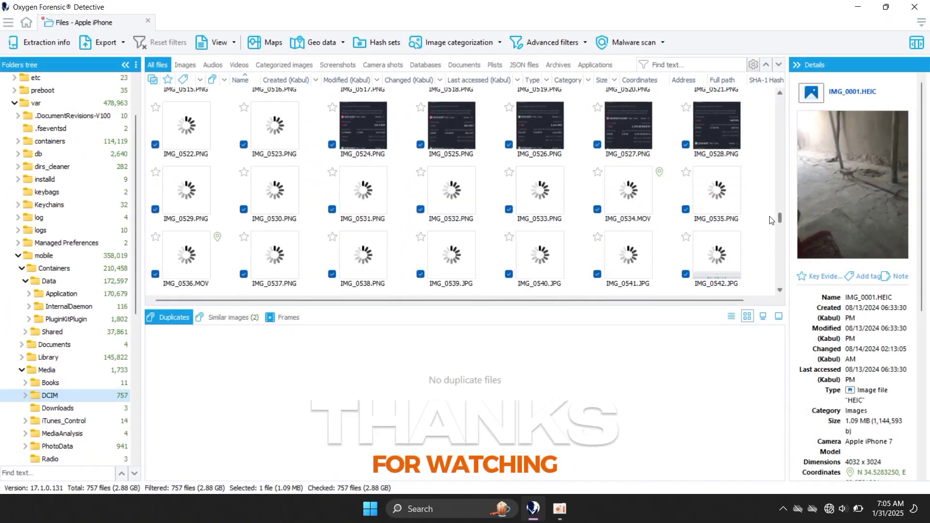
scroll(771, 228, "down", 9)
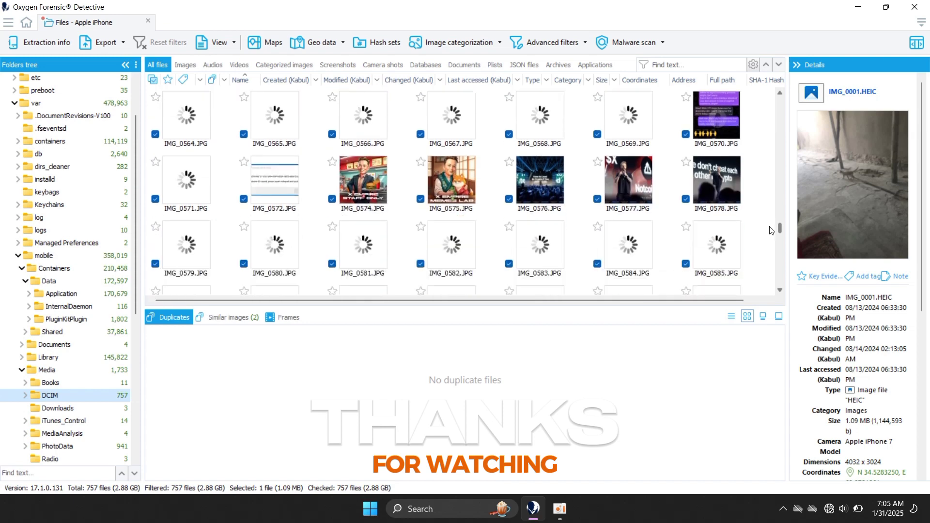
scroll(770, 239, "down", 12)
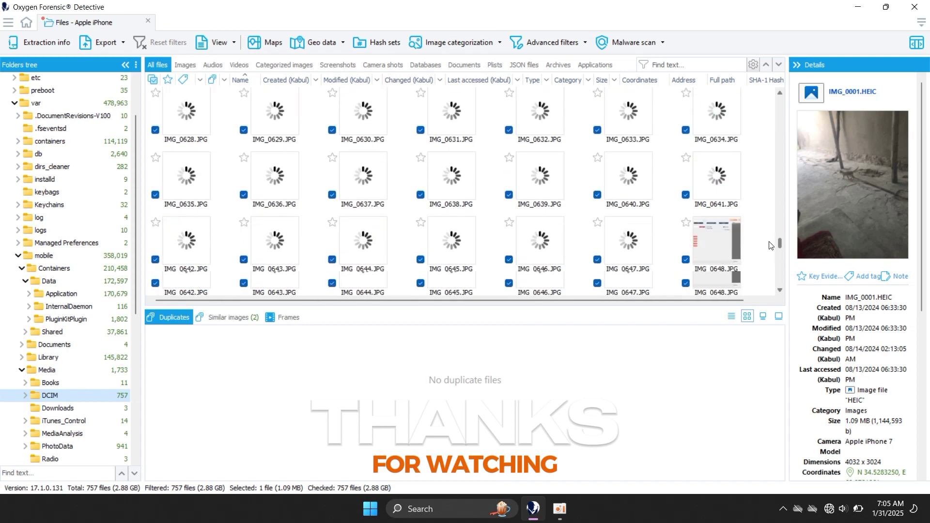
scroll(769, 267, "down", 14)
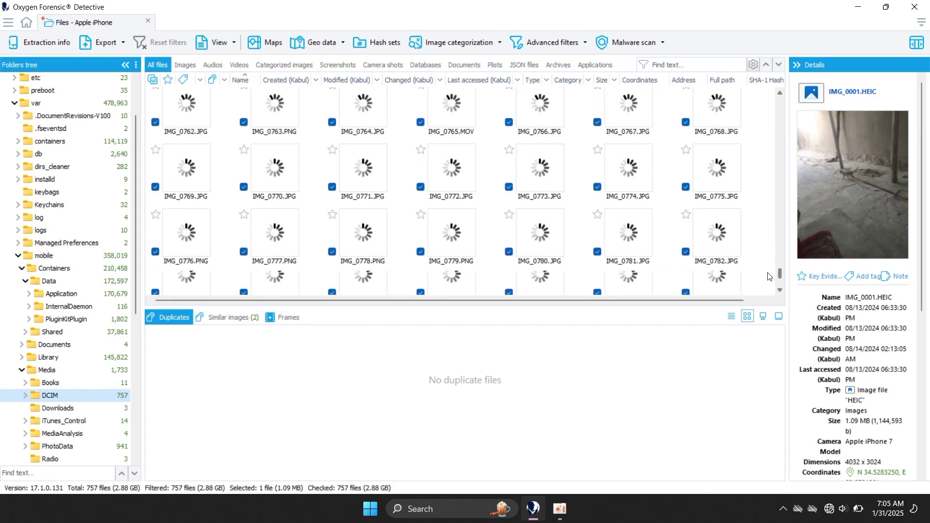